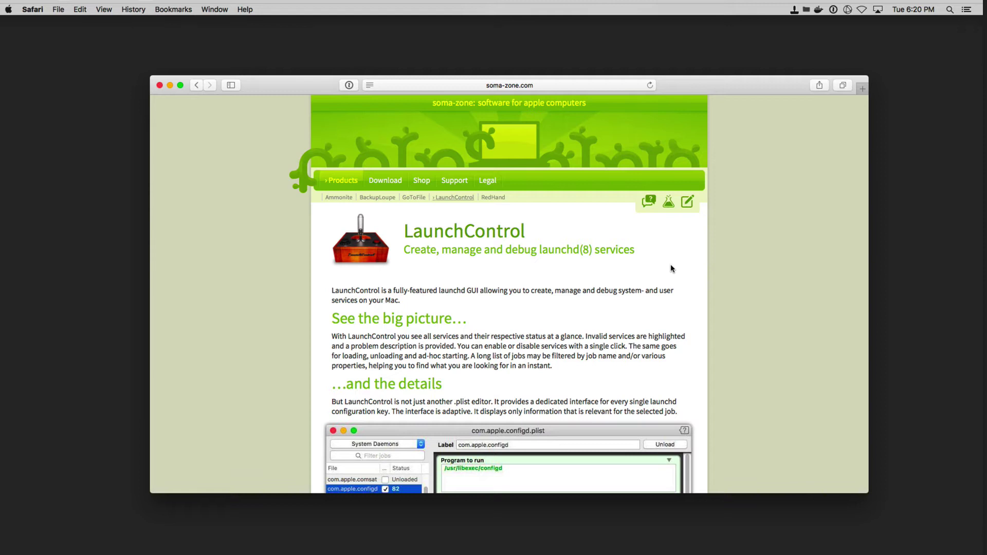
Scroll the soma-zone LaunchControl page down to System requirements, then back up slightly.
scroll(671, 268, down, 5)
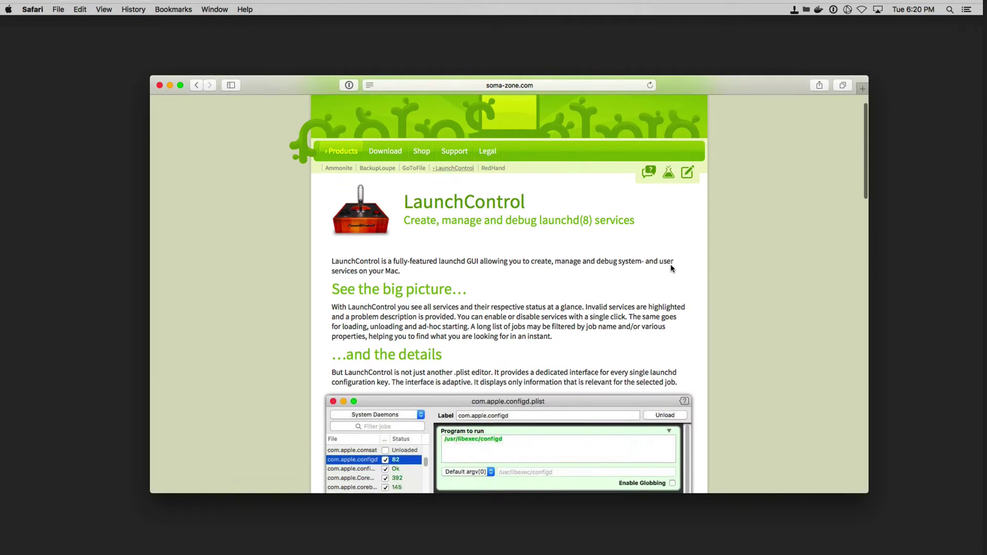
scroll(671, 268, down, 3)
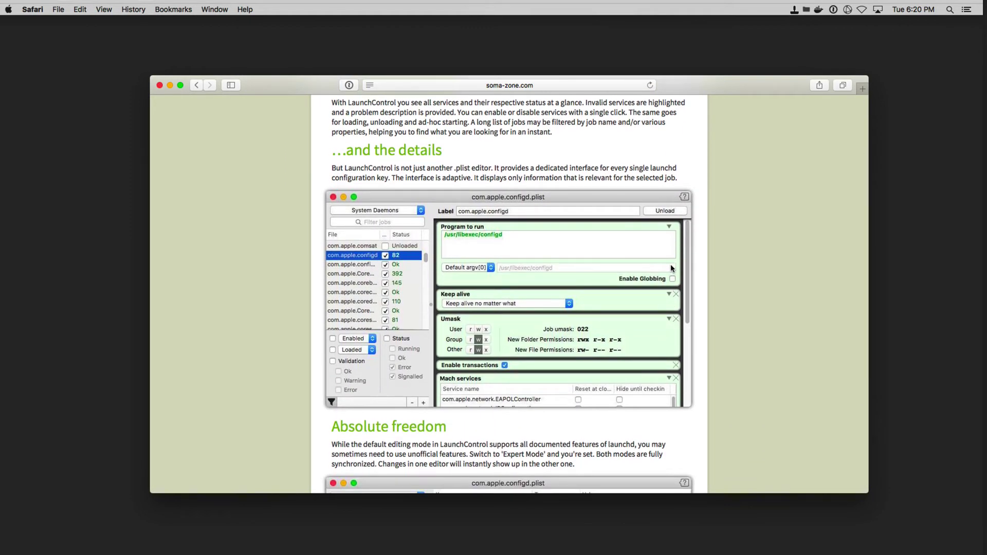
scroll(671, 268, down, 1)
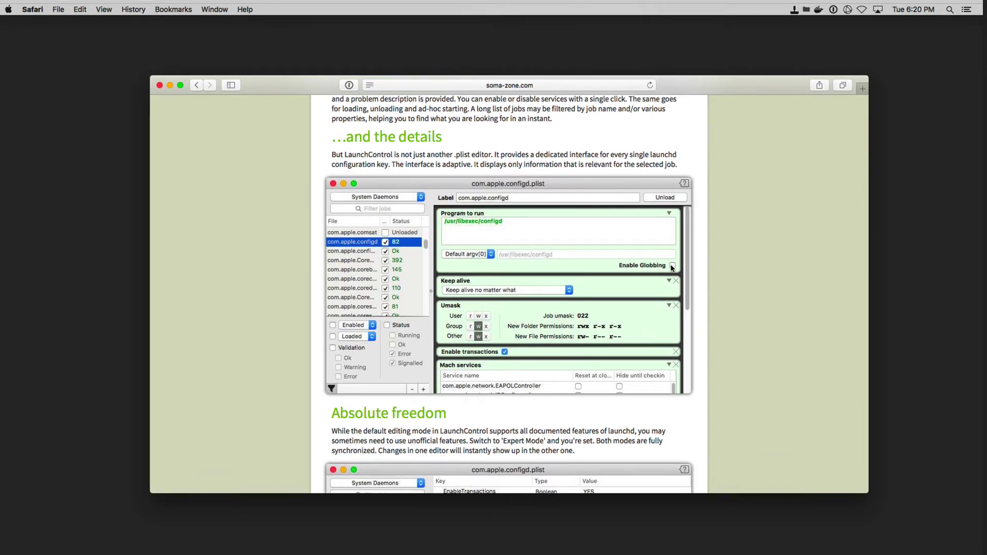
scroll(671, 268, down, 4)
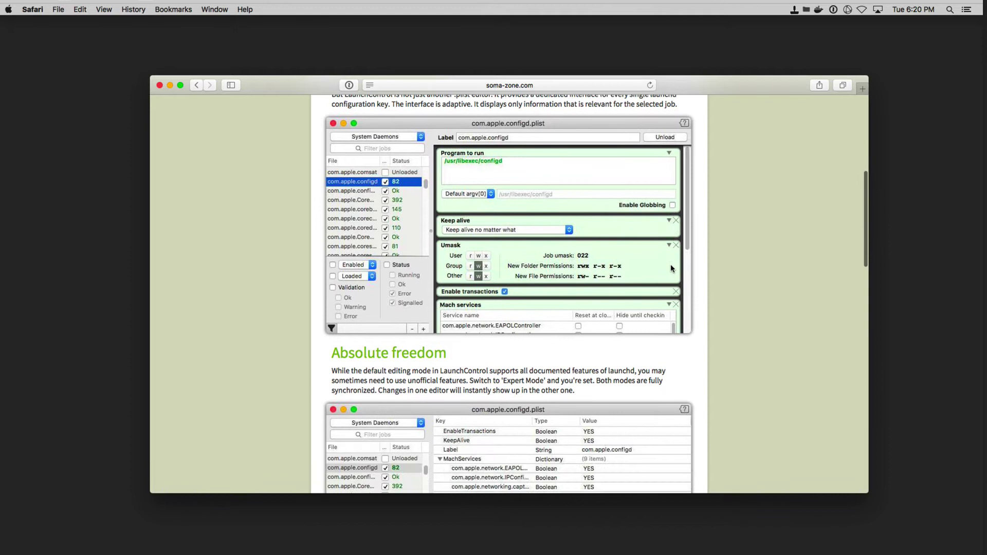
scroll(672, 268, down, 5)
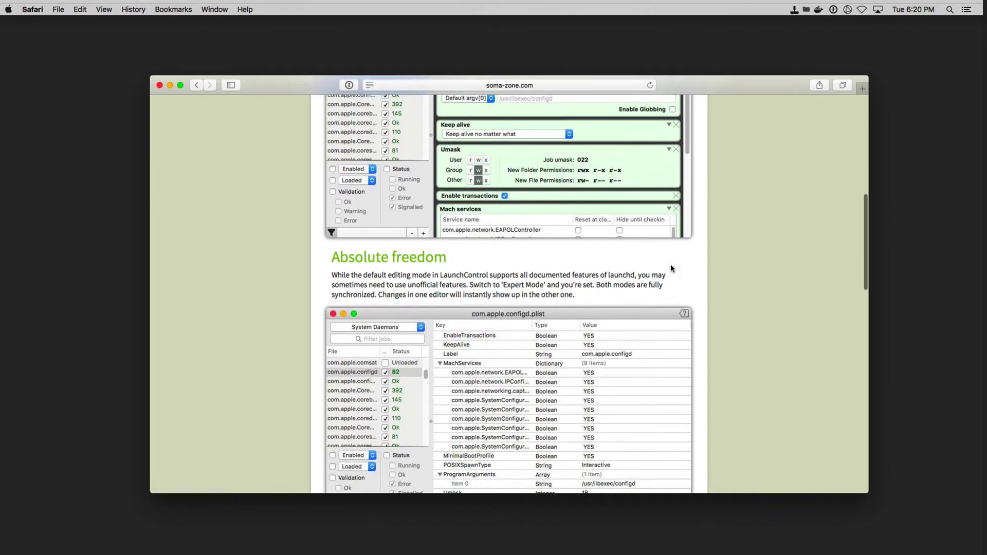
scroll(671, 268, down, 4)
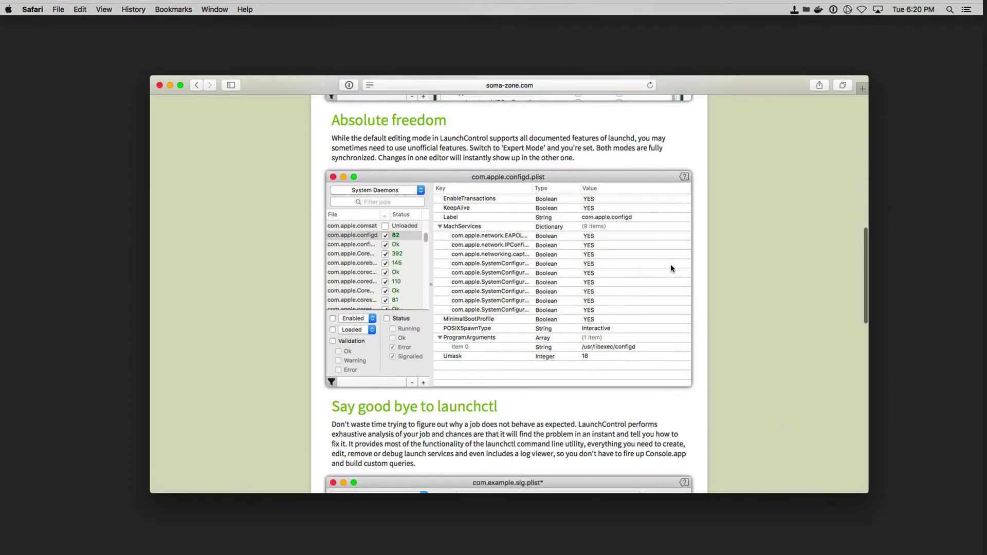
scroll(671, 268, down, 2)
scroll(671, 268, down, 5)
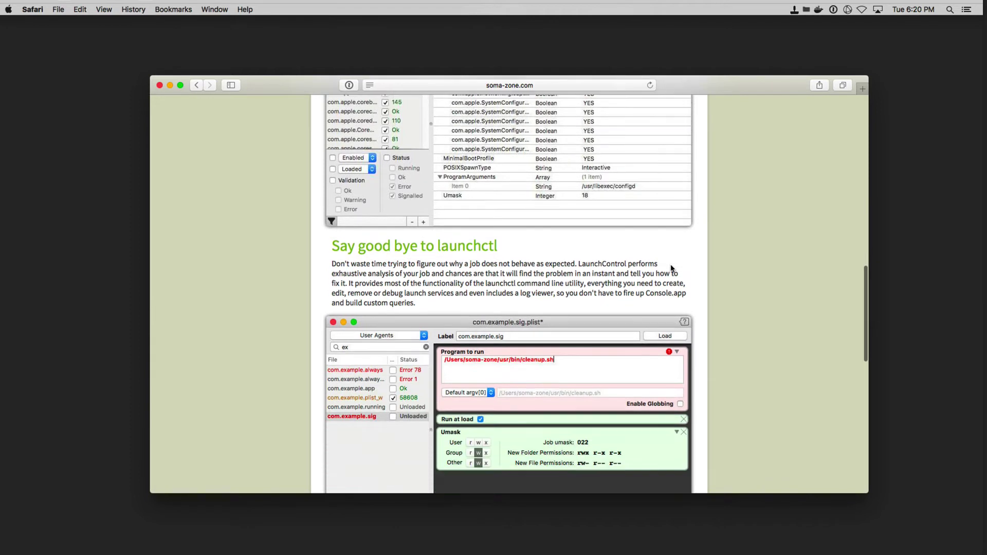
scroll(671, 268, down, 4)
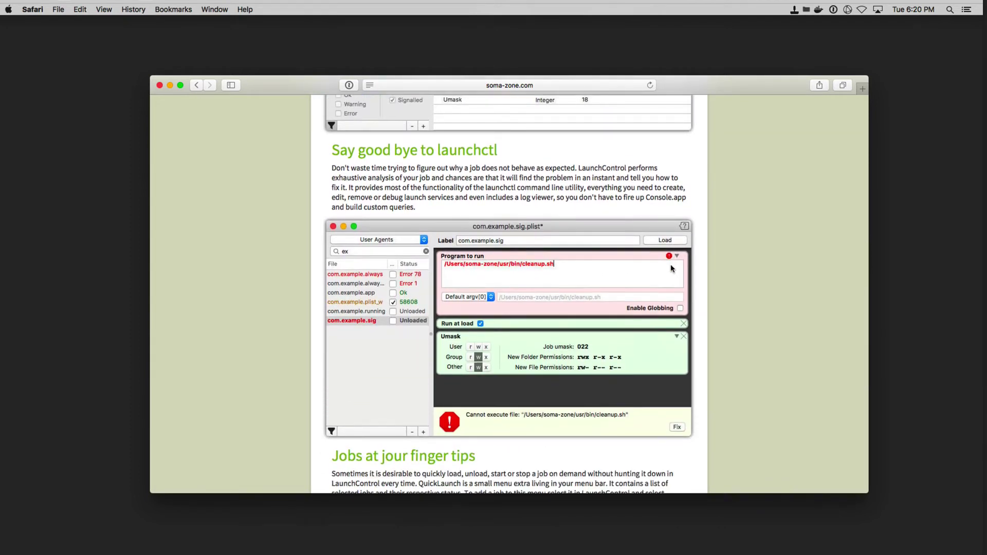
scroll(671, 268, down, 2)
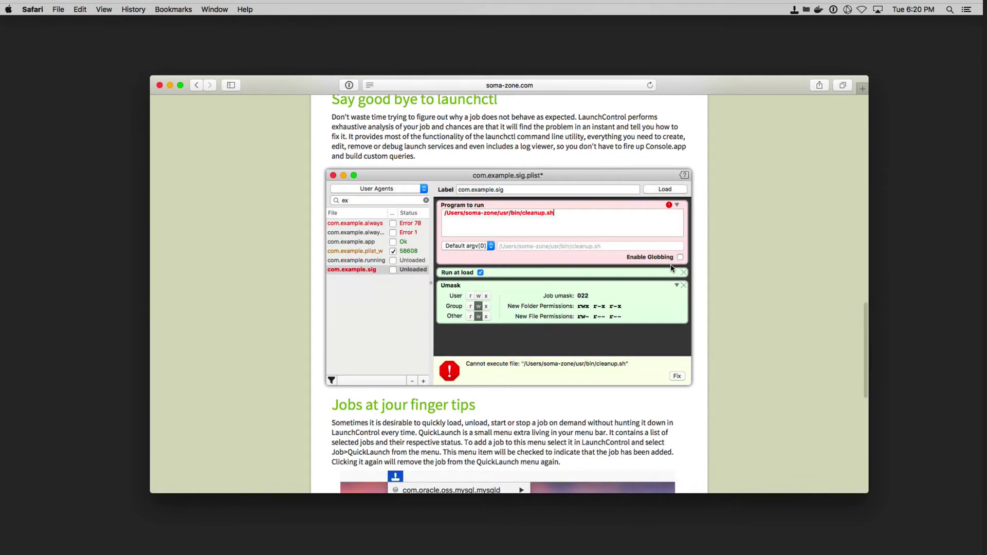
scroll(671, 268, down, 2)
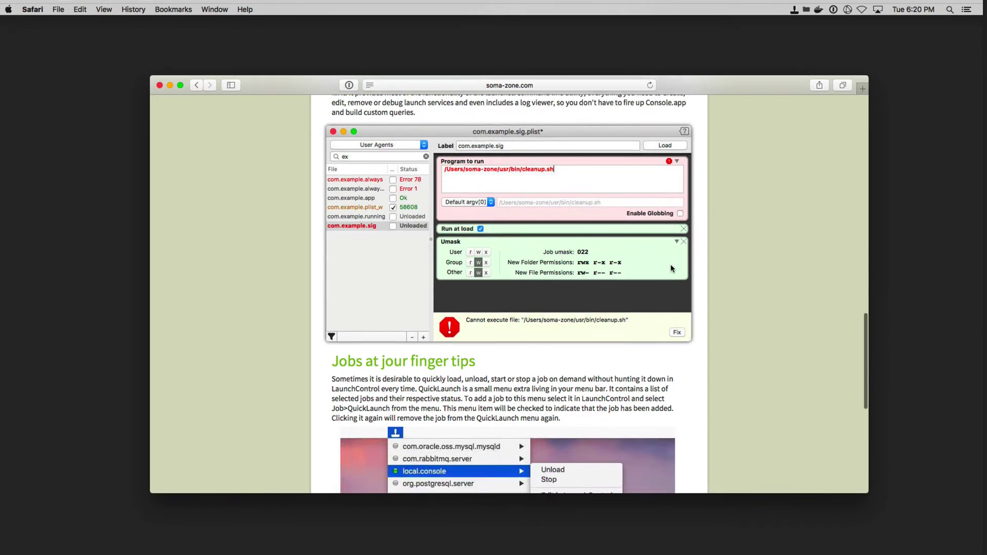
scroll(671, 268, down, 7)
scroll(671, 267, down, 8)
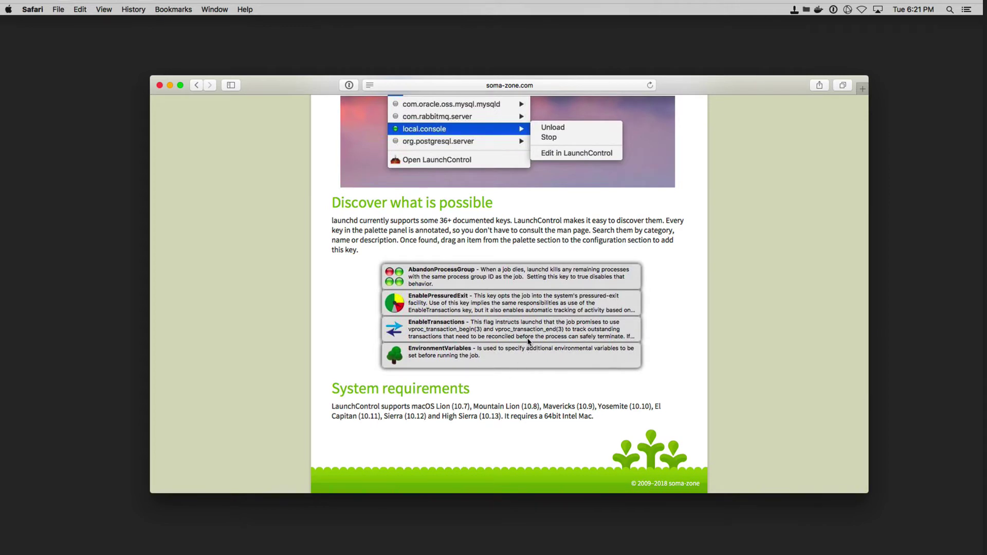
scroll(528, 341, up, 3)
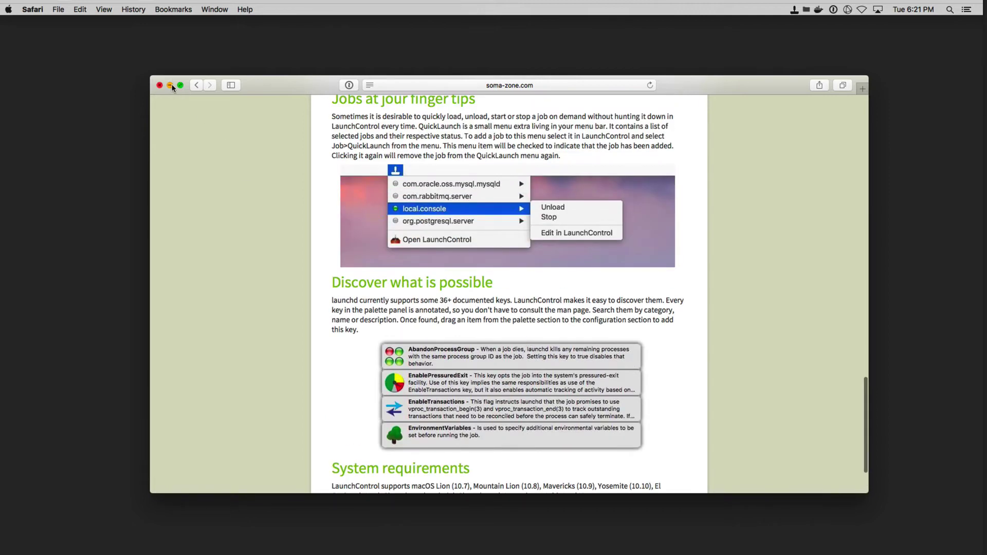
Minimize Safari and drag the StandardOutPath key onto the local.homebridge job editor.
click(170, 85)
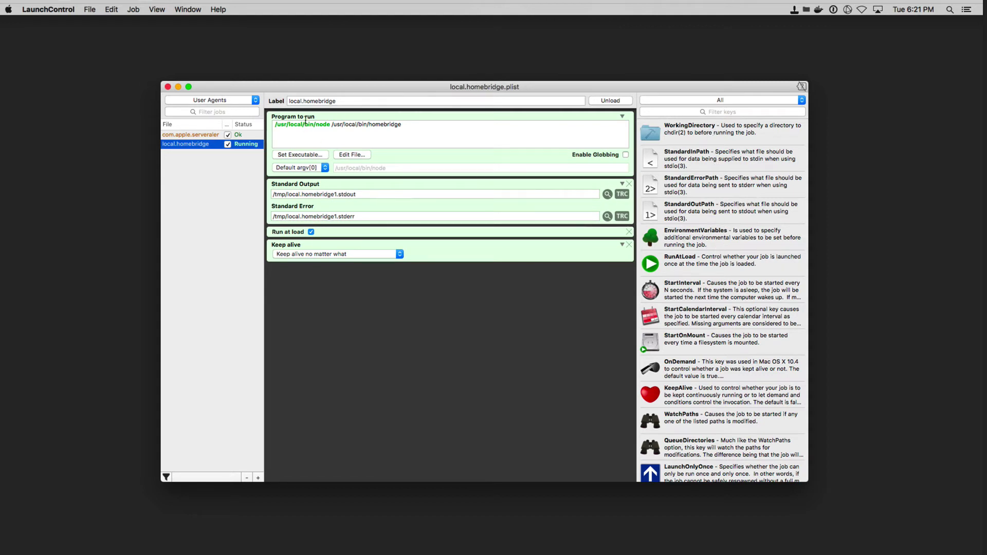
scroll(758, 213, up, 2)
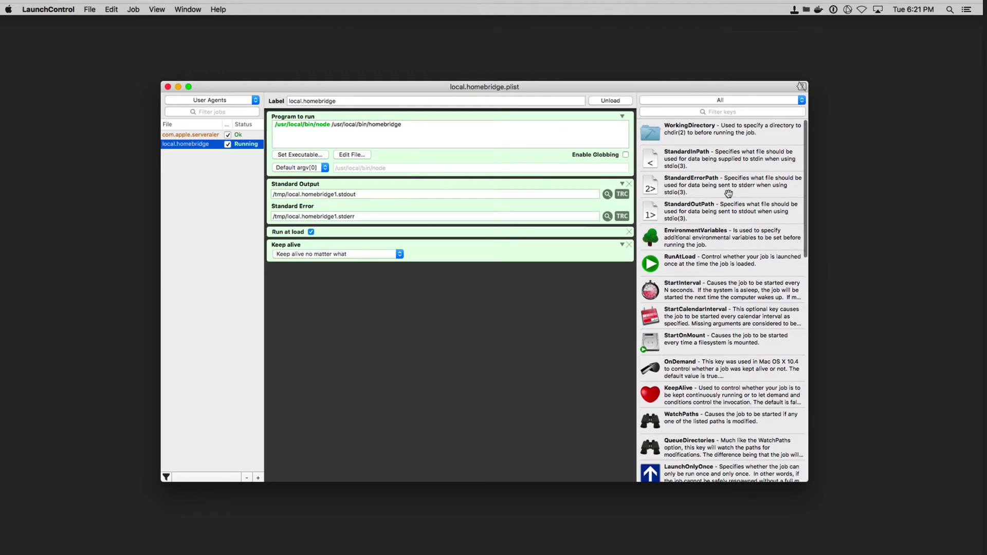
mouse_move(716, 216)
mouse_down()
mouse_move(669, 216)
mouse_move(433, 312)
mouse_move(569, 279)
mouse_move(765, 198)
mouse_move(739, 189)
mouse_move(728, 212)
mouse_up()
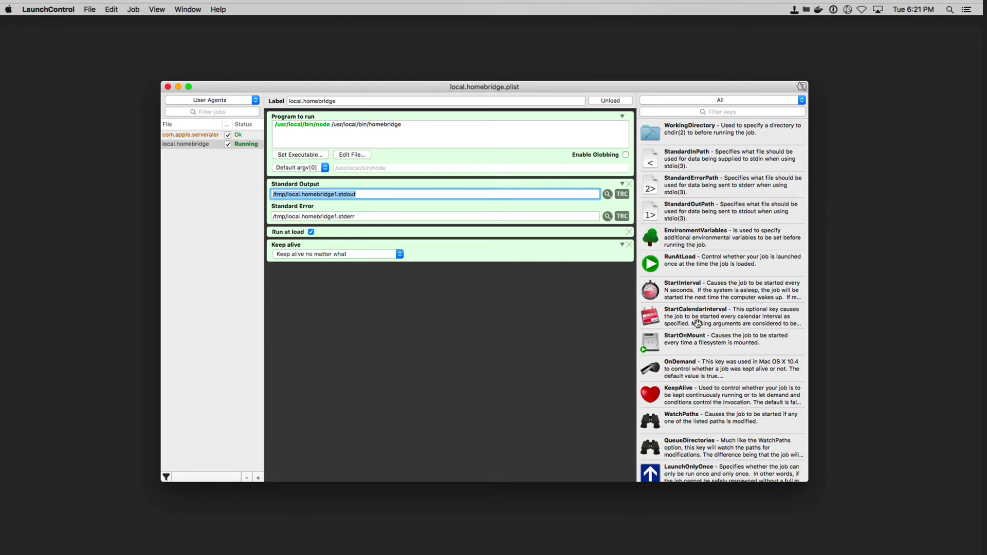
scroll(704, 326, down, 3)
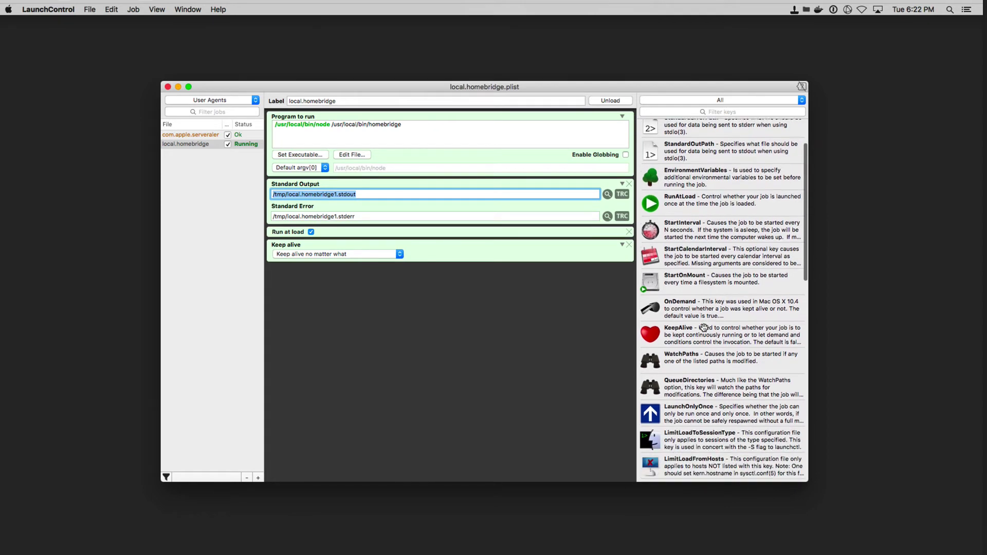
scroll(734, 277, down, 3)
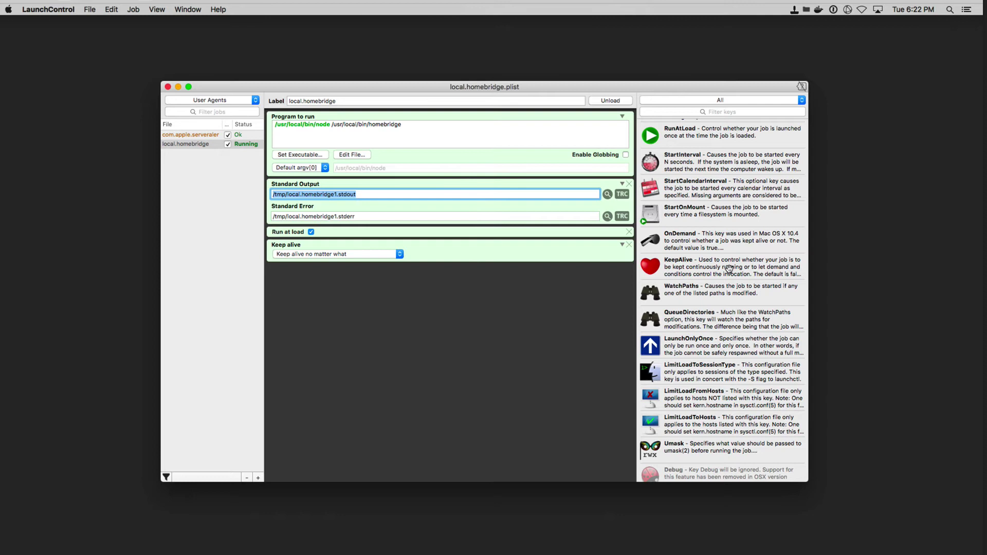
scroll(731, 271, down, 6)
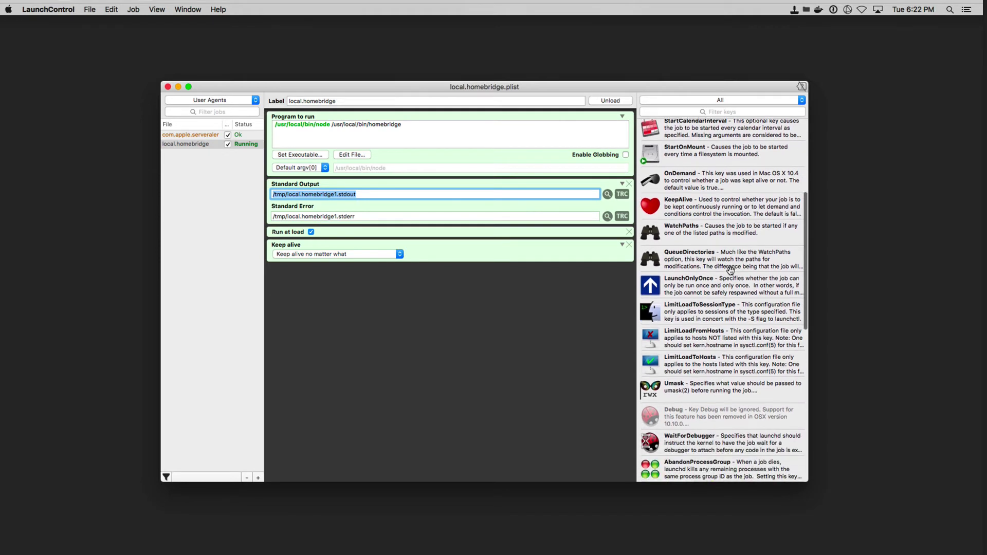
scroll(730, 271, down, 5)
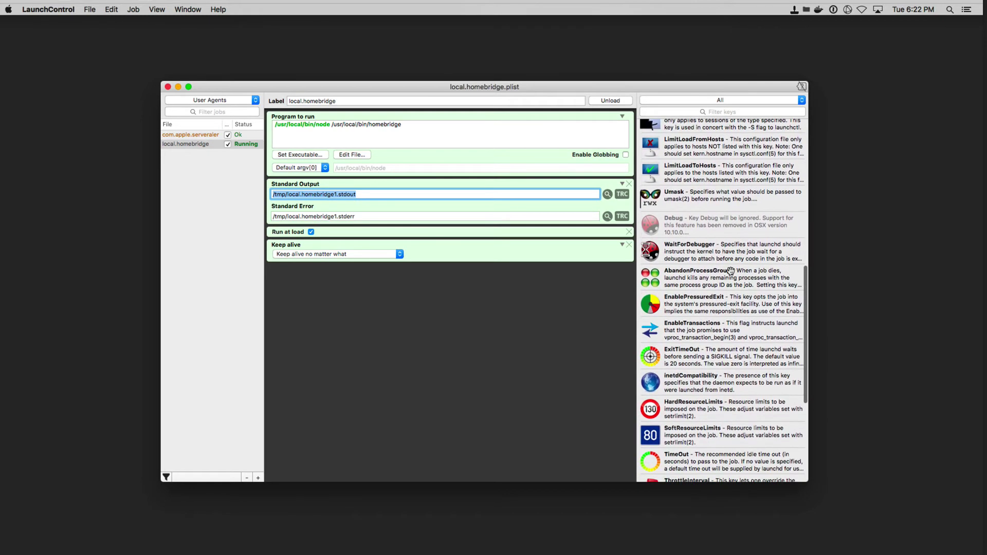
scroll(731, 271, down, 2)
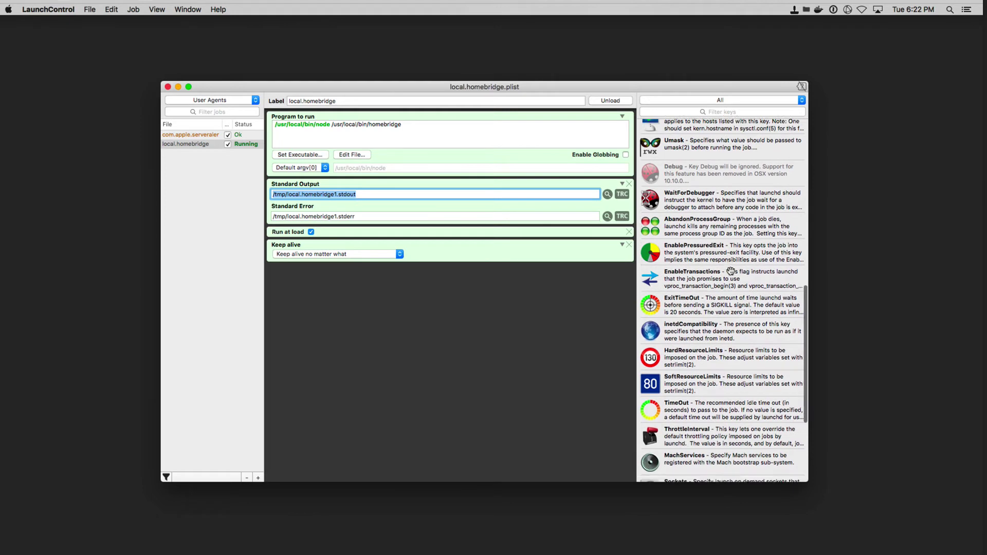
scroll(730, 271, down, 4)
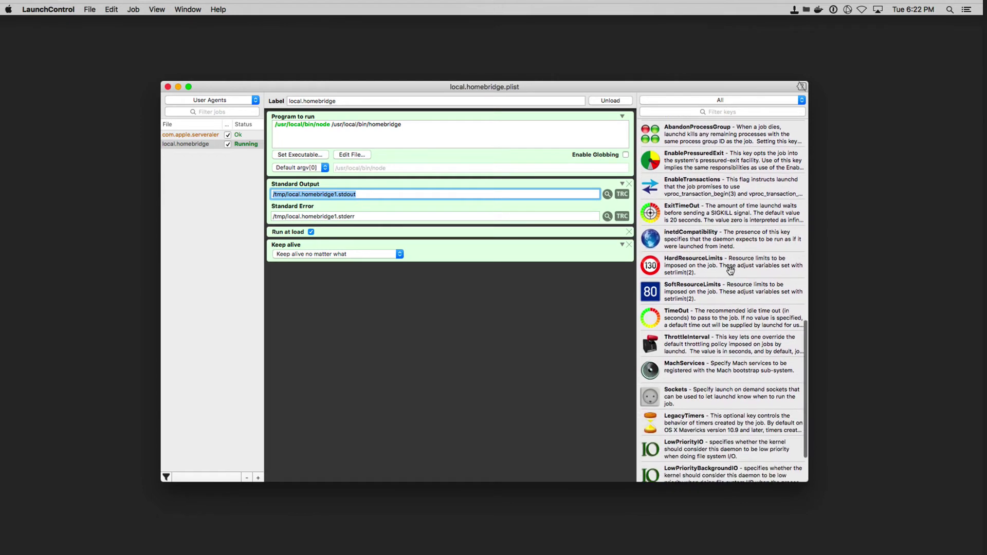
scroll(698, 329, down, 4)
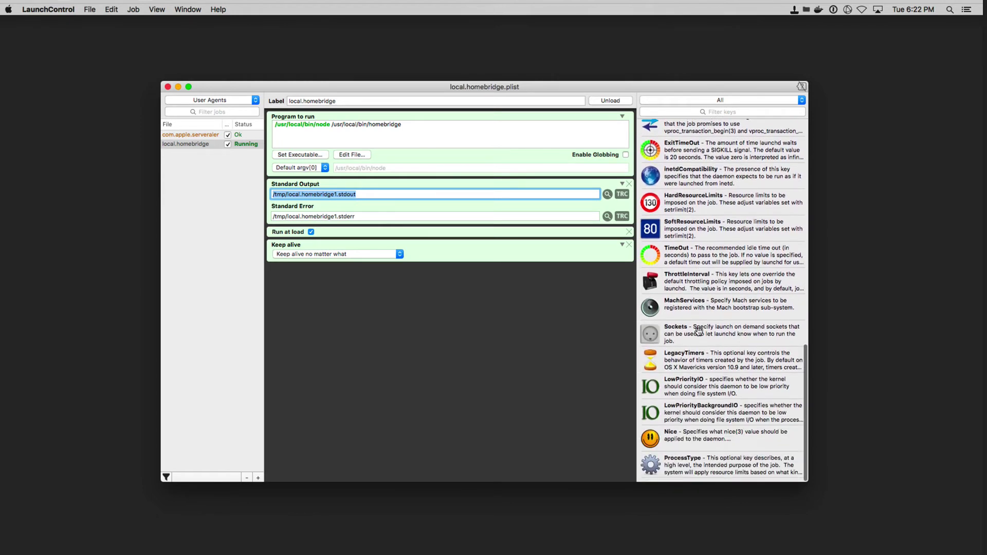
scroll(718, 373, up, 15)
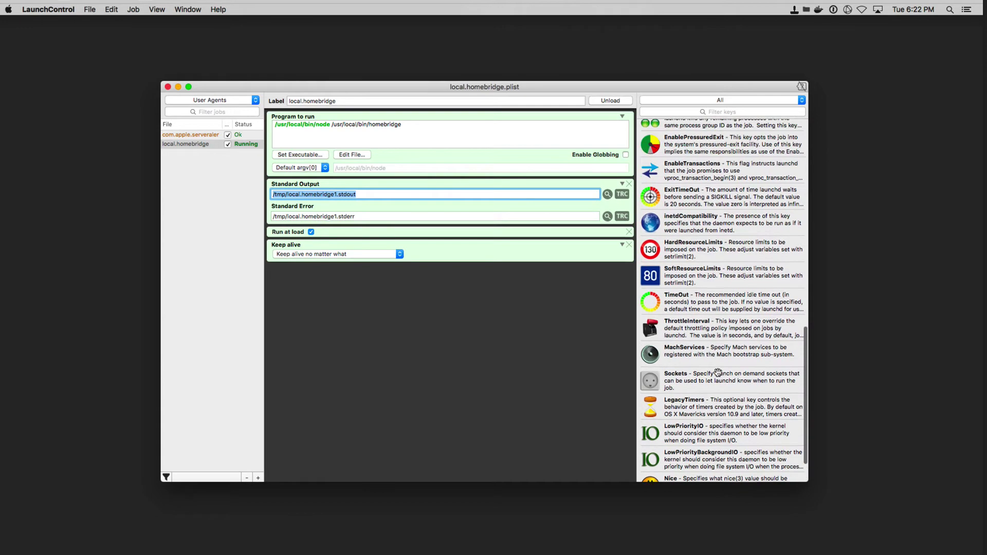
scroll(718, 372, up, 2)
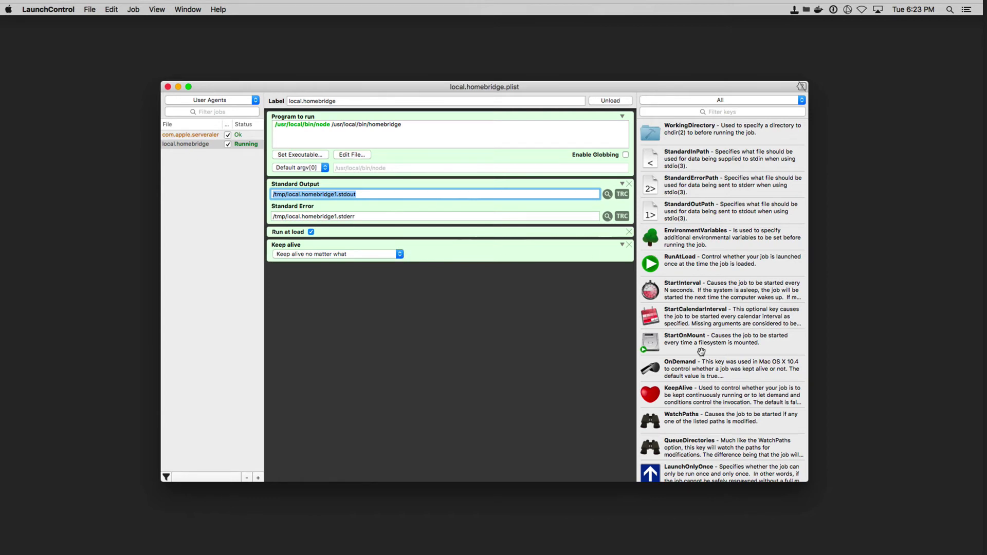
Keep local.homebridge's Keep alive at 'no matter what', then switch the job list to Global Agents.
click(400, 254)
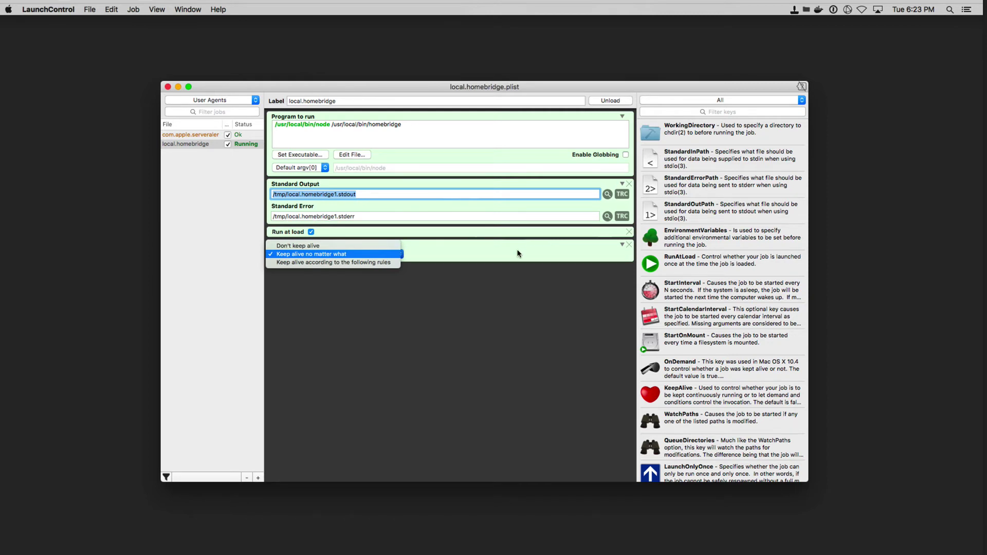
click(402, 323)
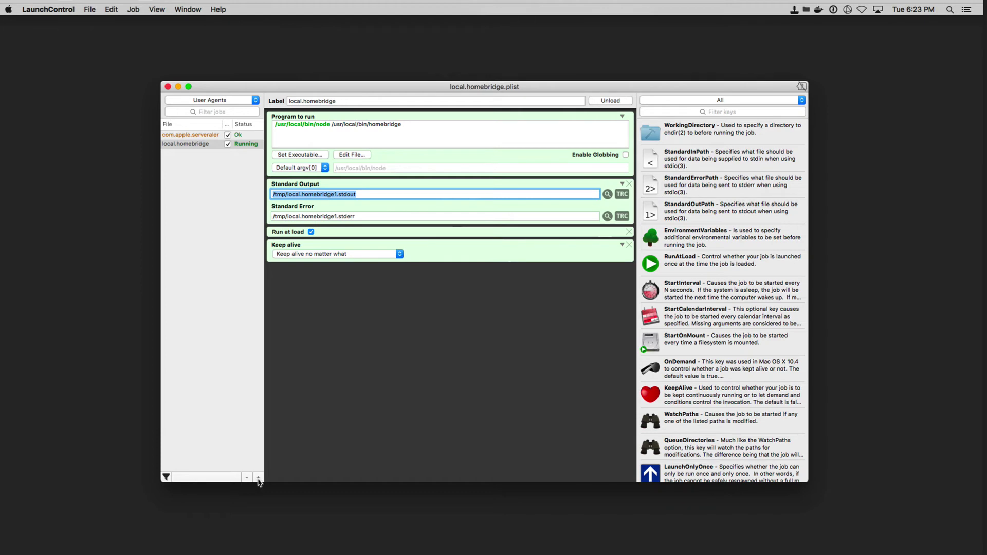
click(258, 102)
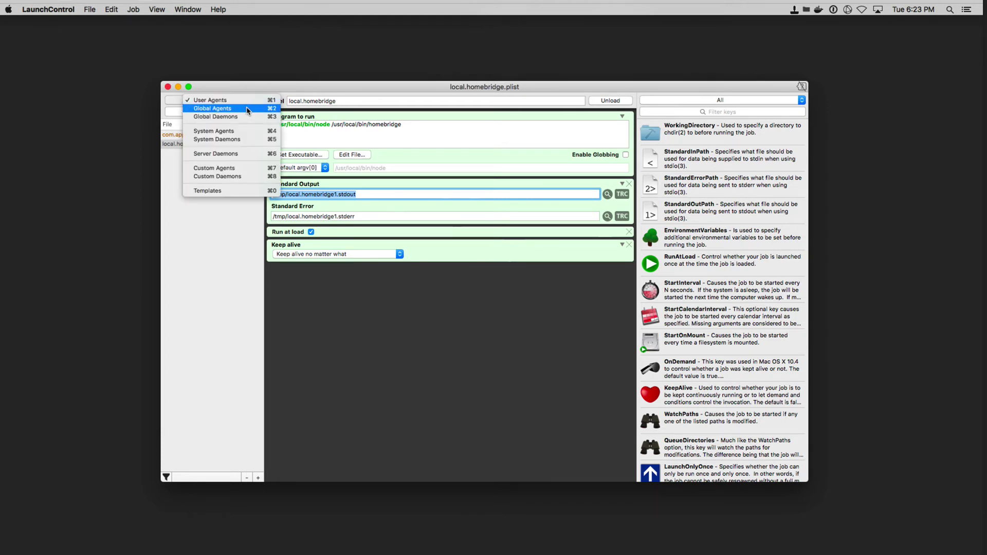
click(248, 109)
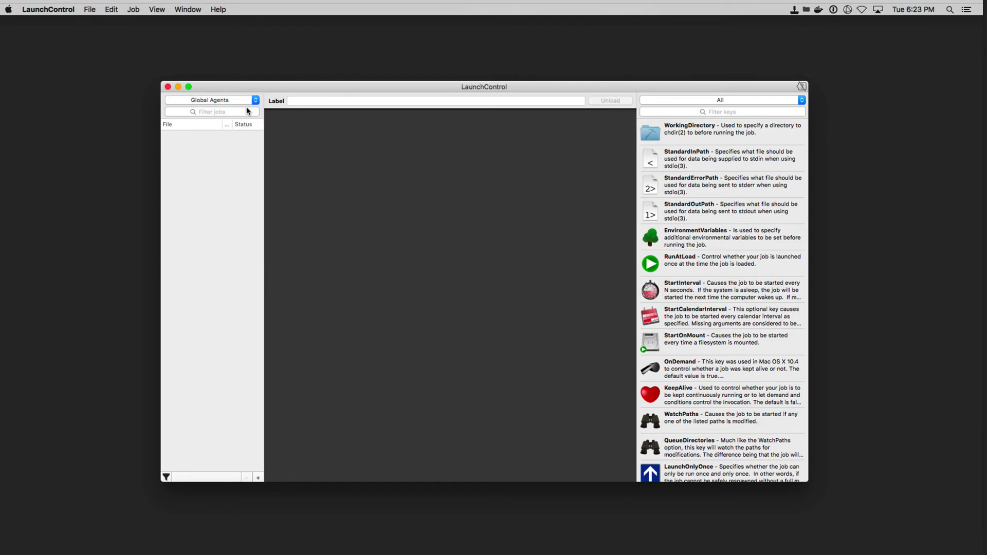
Switch to Global Daemons and open com.docker.vmnetd's settings after glancing at com.apple.serverd.
click(256, 100)
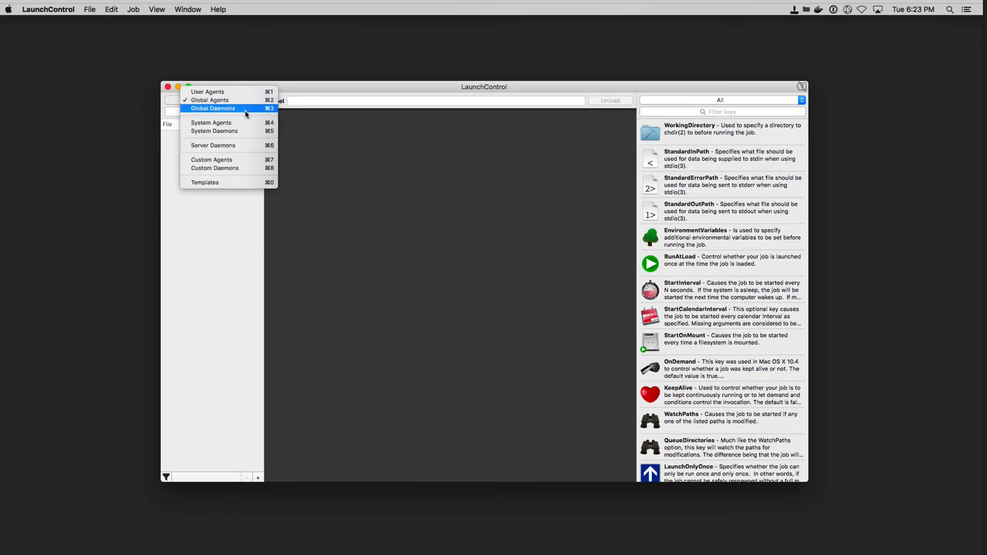
click(255, 108)
click(201, 135)
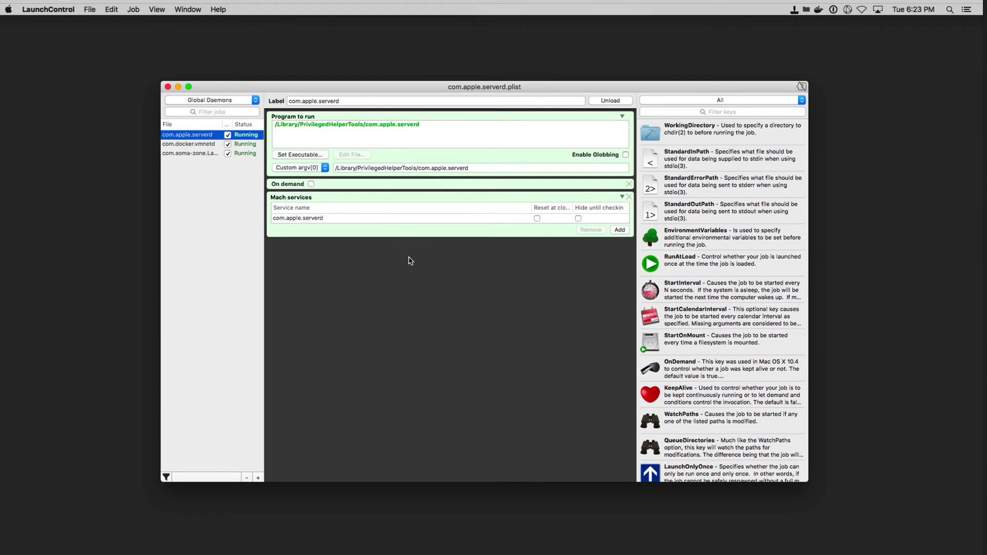
click(192, 146)
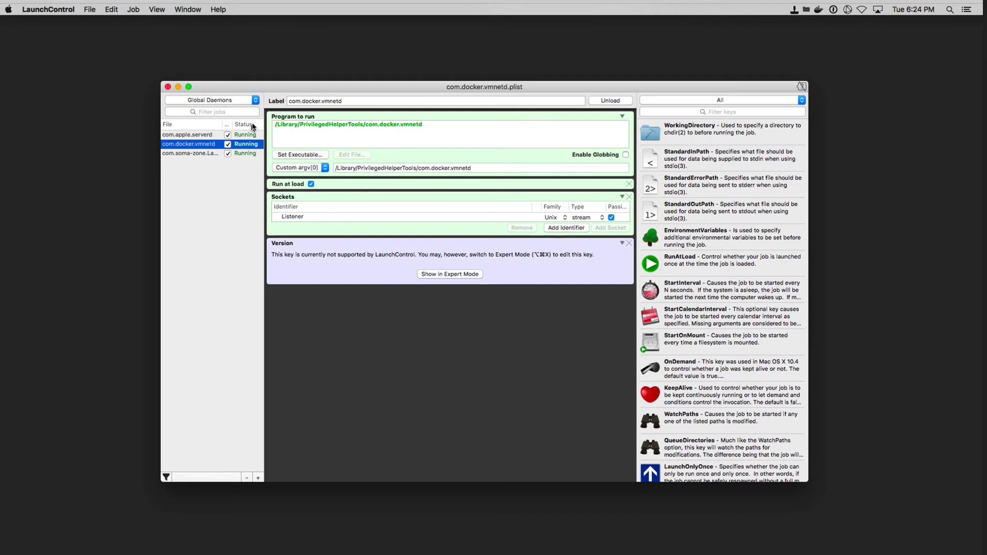
Show System Agents, acknowledge the system-job warning, and open com.apple.AirPlayUIAgent's settings.
click(256, 103)
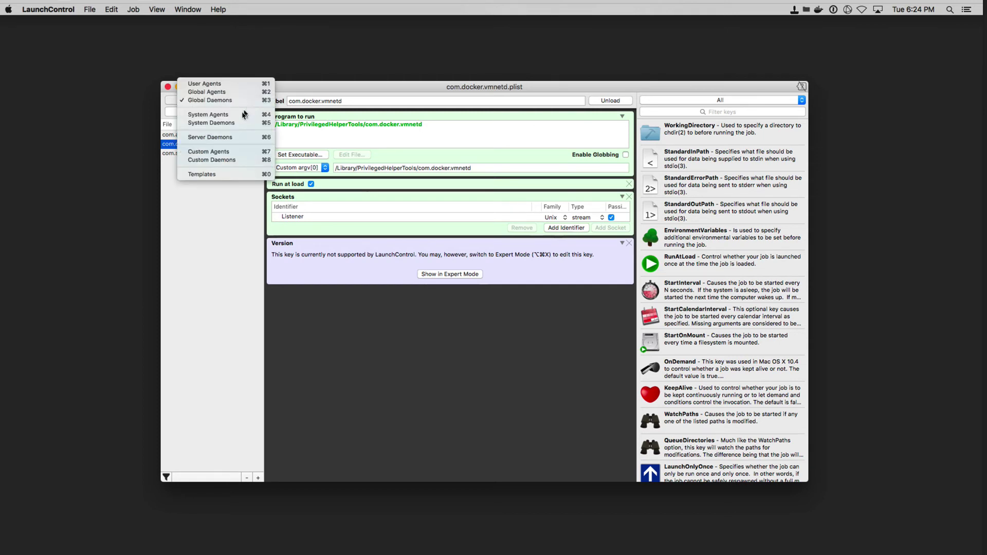
click(242, 115)
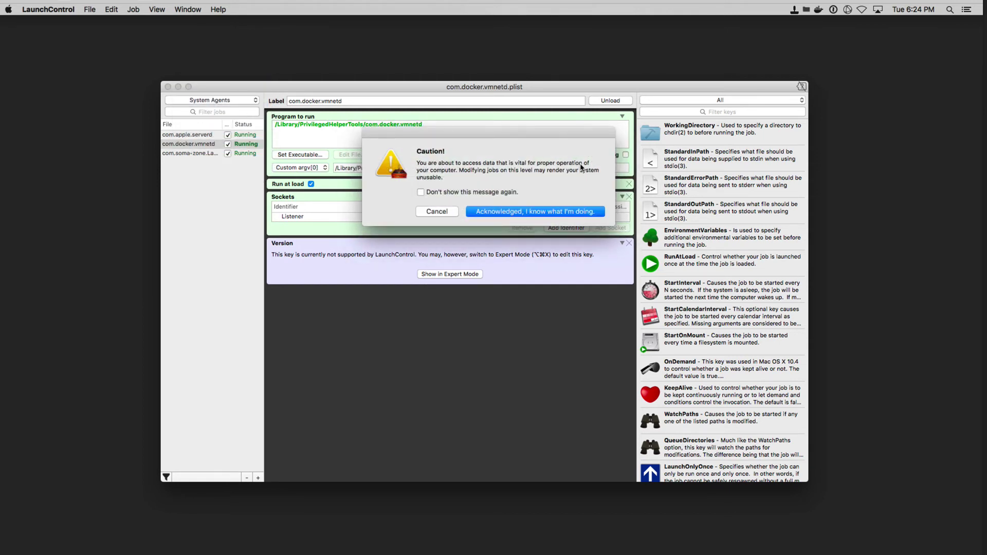
click(510, 212)
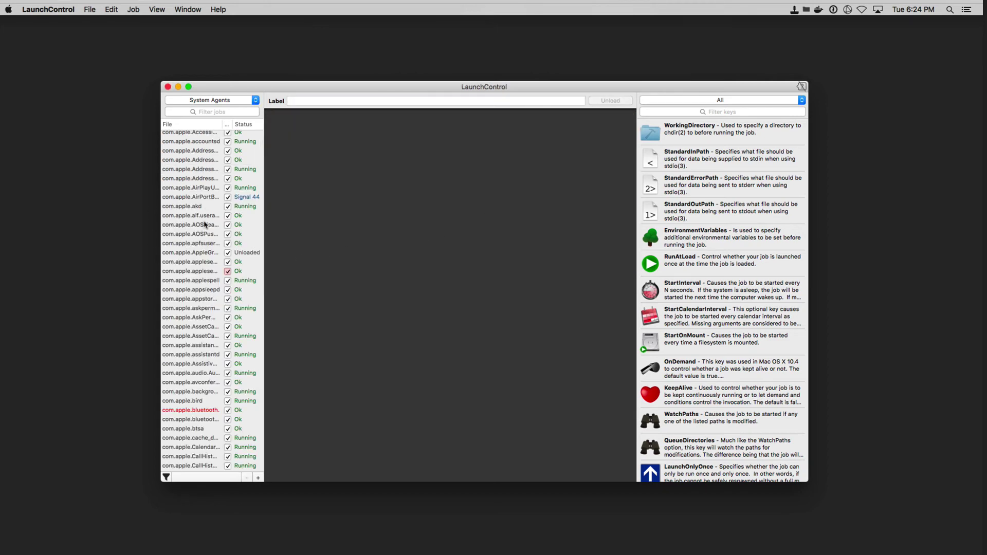
scroll(206, 223, up, 2)
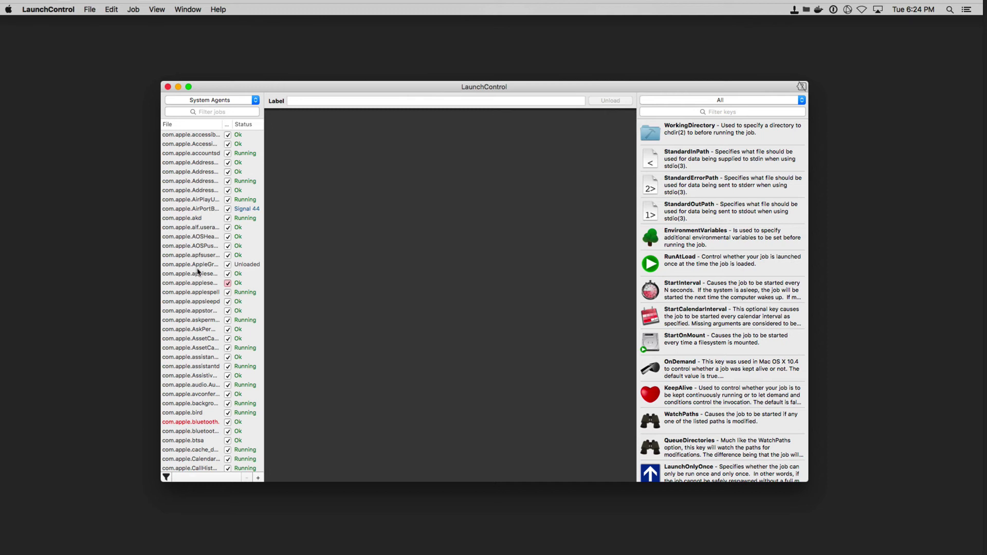
click(205, 202)
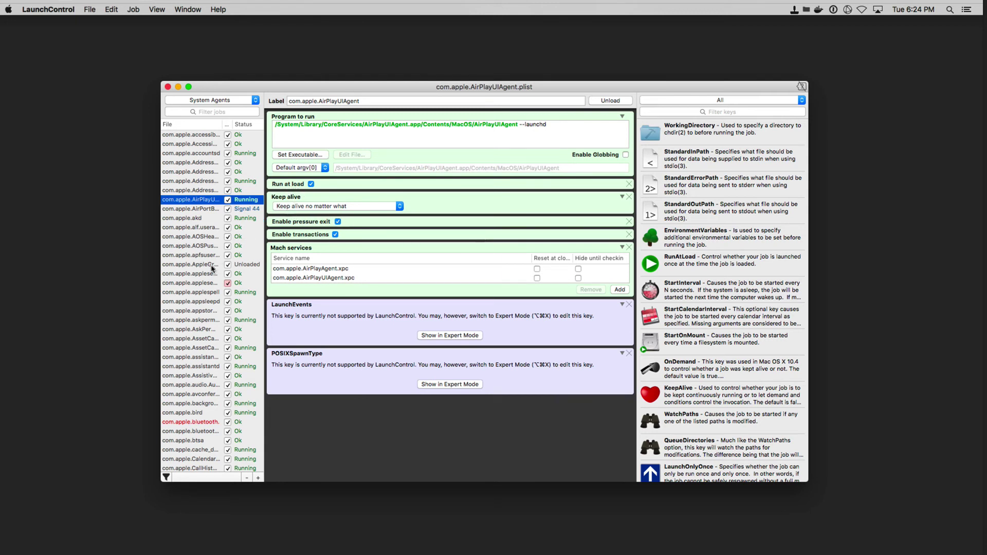
scroll(211, 269, down, 10)
scroll(212, 268, down, 10)
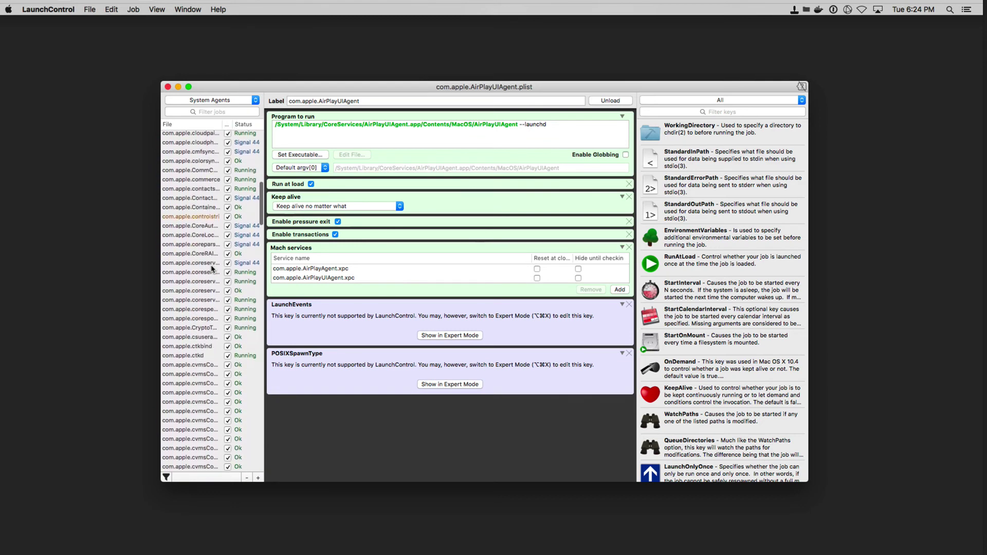
scroll(212, 269, up, 20)
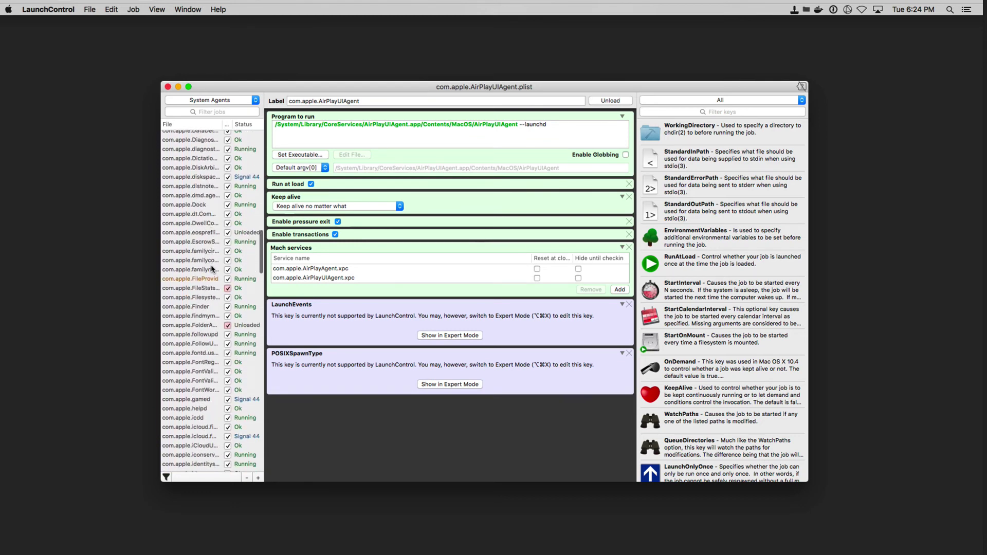
Switch to System Daemons, then to Server Daemons, and scroll through the Server Daemons job list.
click(255, 101)
click(248, 109)
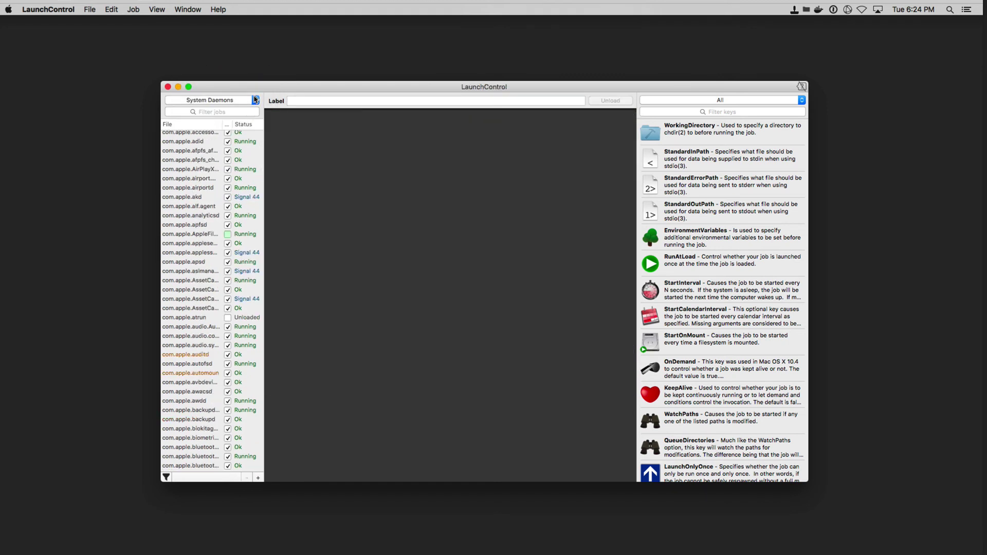
click(255, 100)
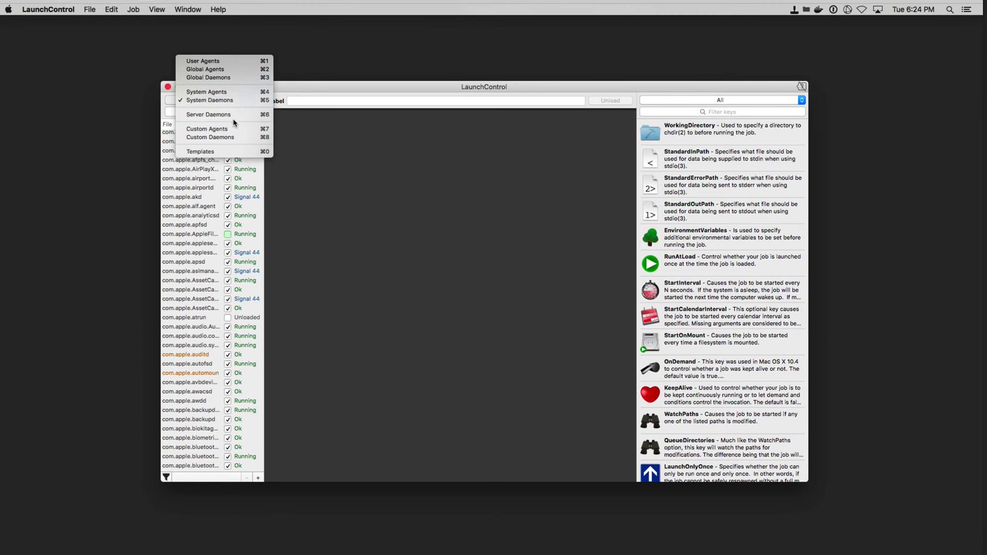
click(235, 115)
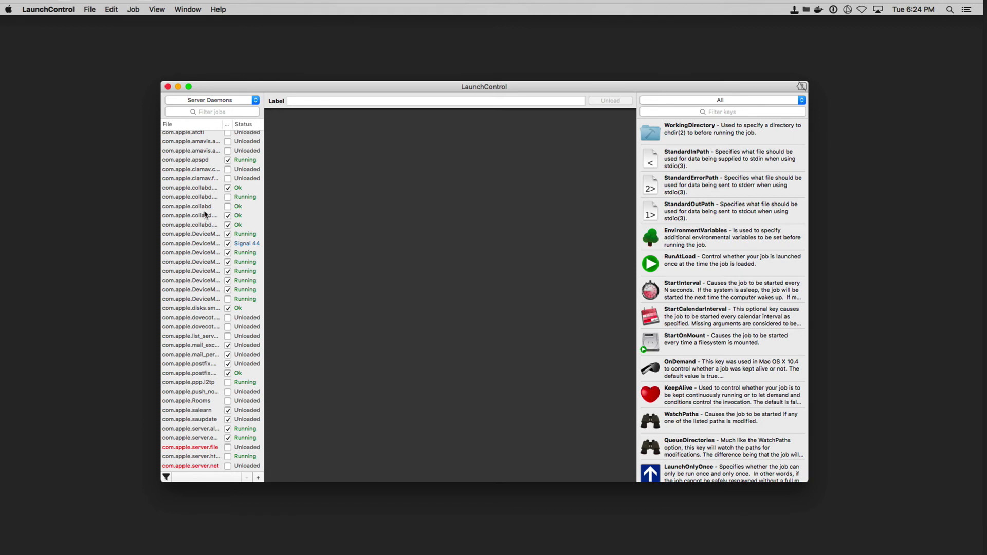
scroll(205, 225, down, 10)
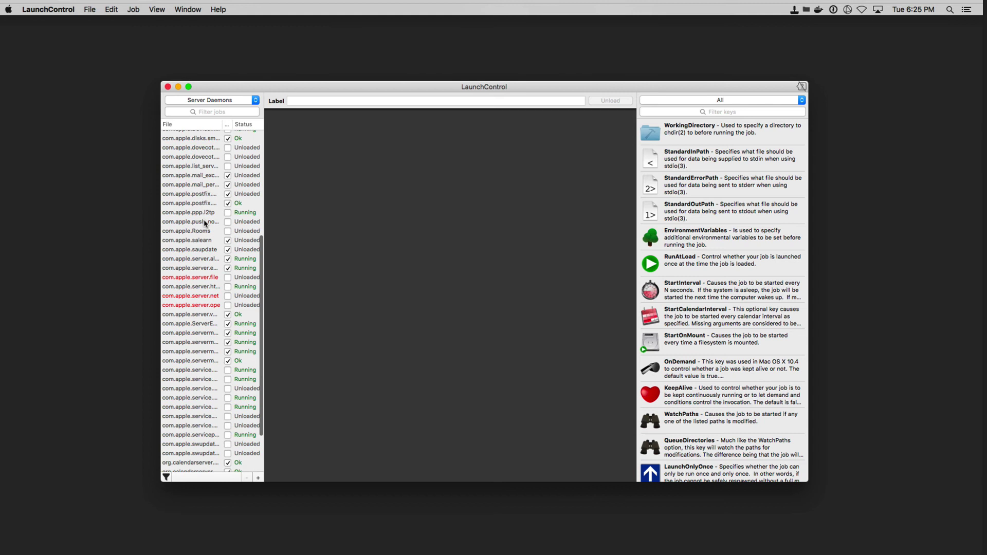
scroll(205, 223, down, 3)
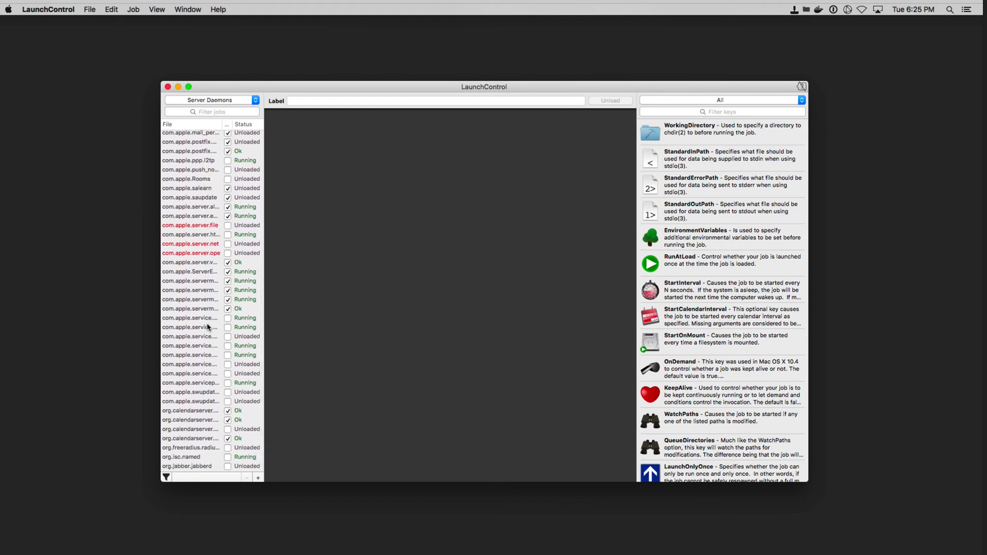
scroll(208, 327, down, 1)
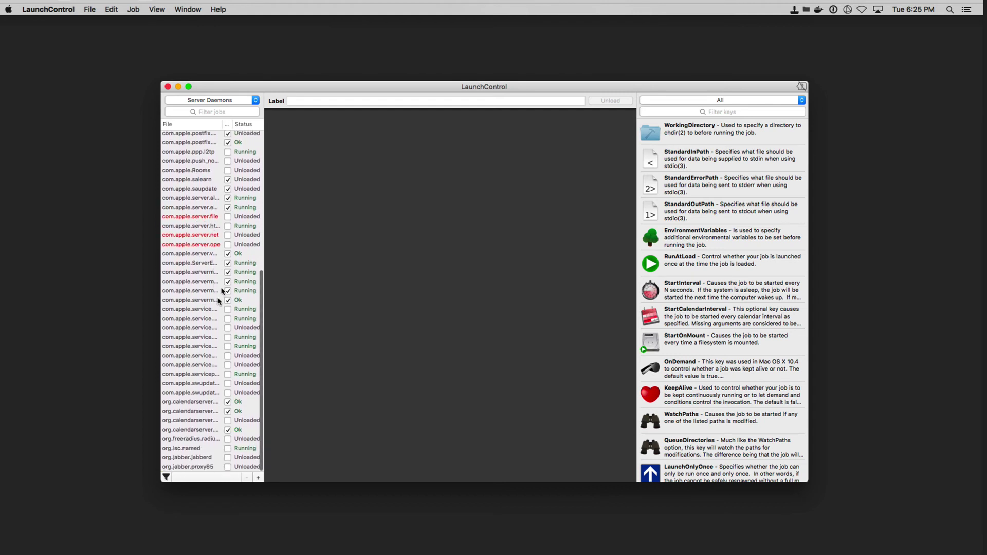
scroll(192, 303, down, 1)
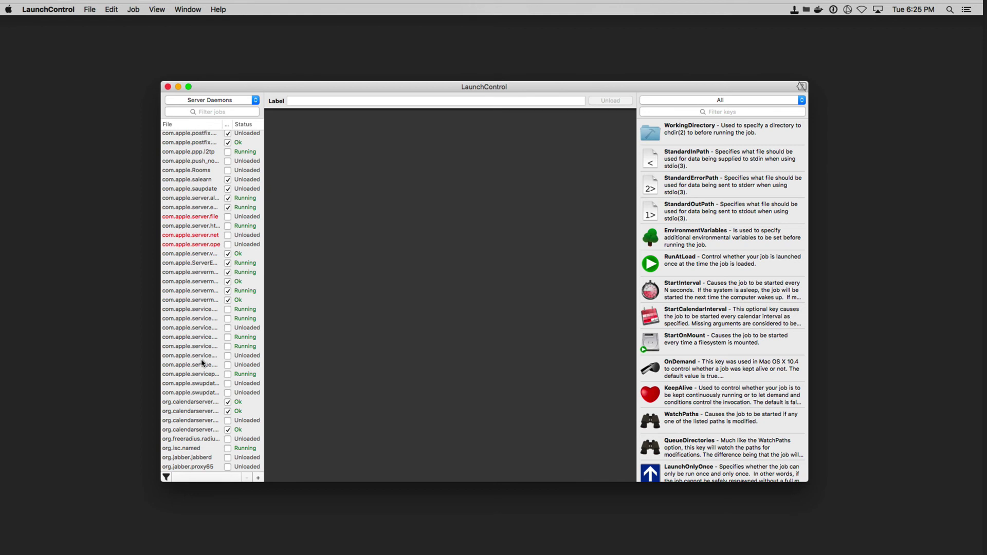
scroll(202, 363, up, 10)
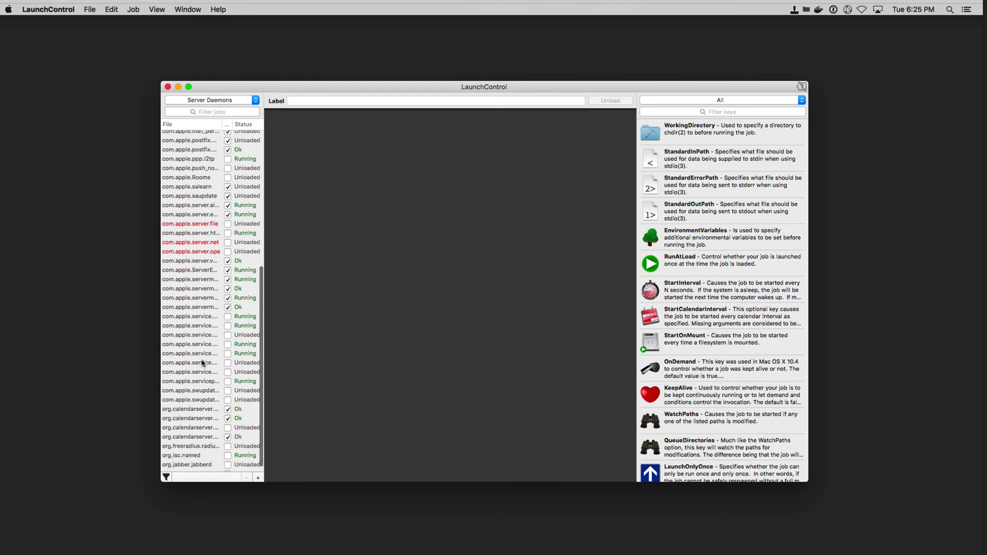
click(255, 100)
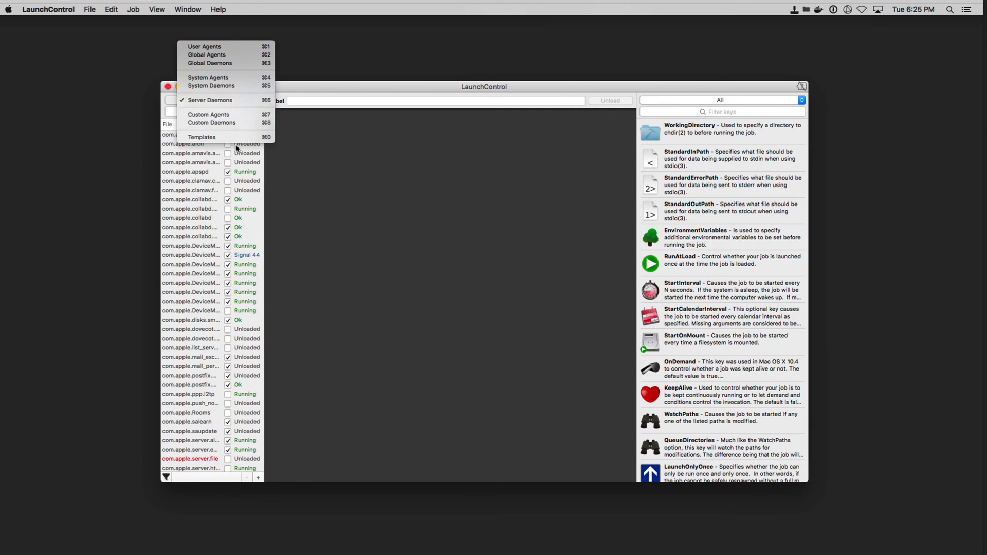
Return to User Agents and select the local.homebridge job.
click(219, 48)
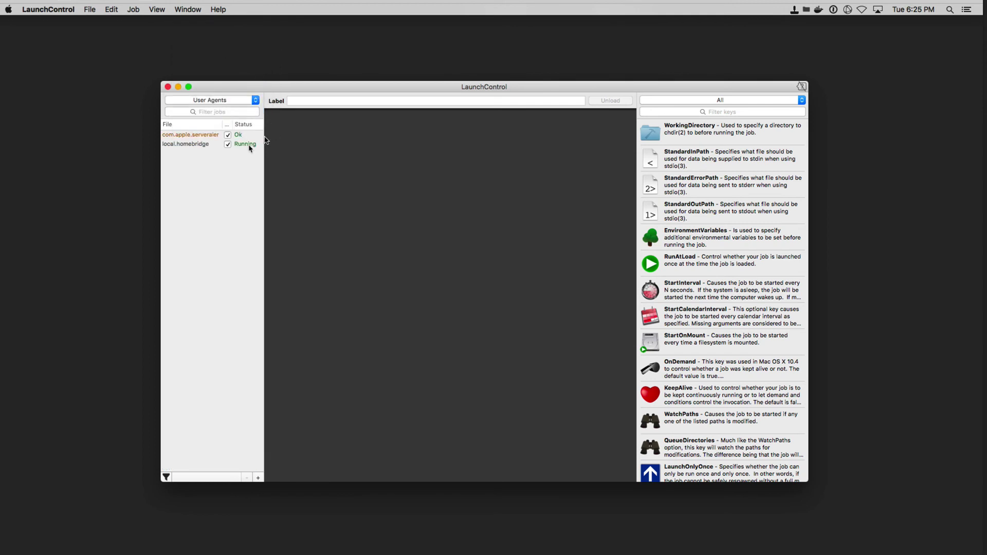
click(200, 144)
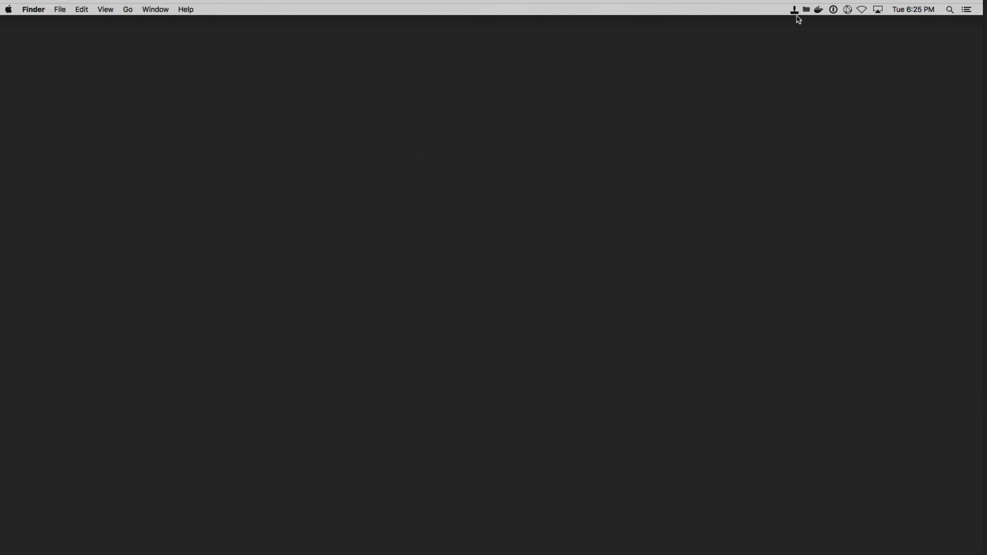
Add local.homebridge to QuickLaunch's menu bar jobs via Find Job Definition.
click(794, 10)
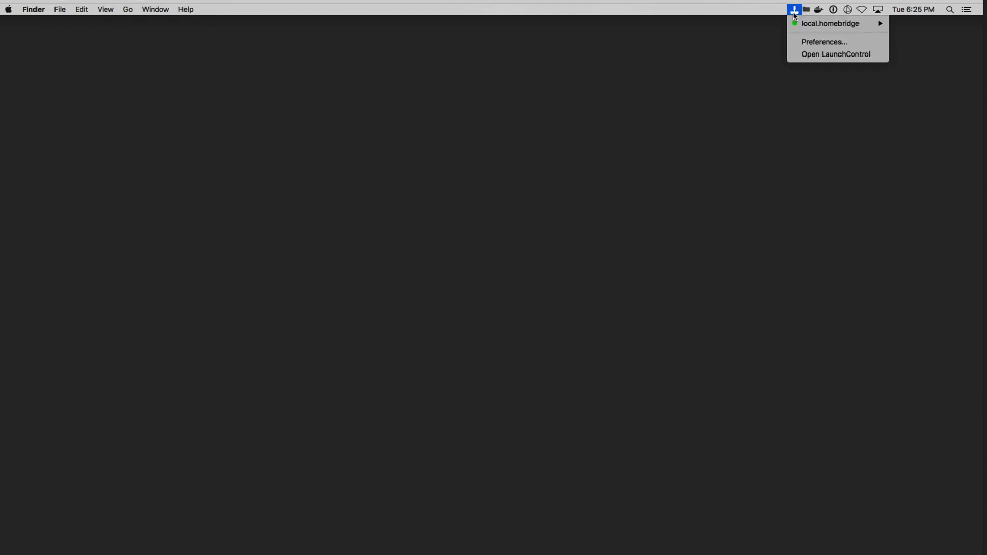
mouse_move(807, 25)
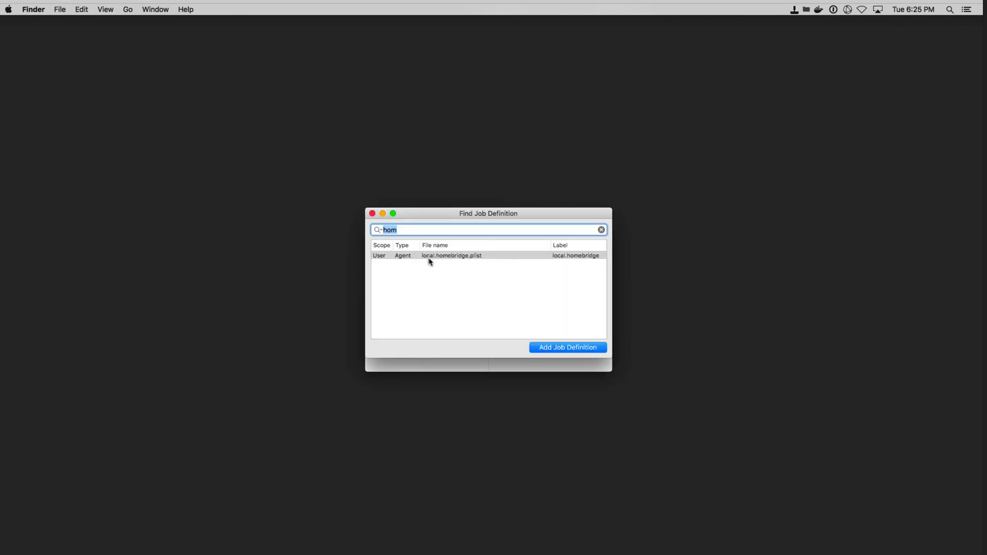
click(568, 348)
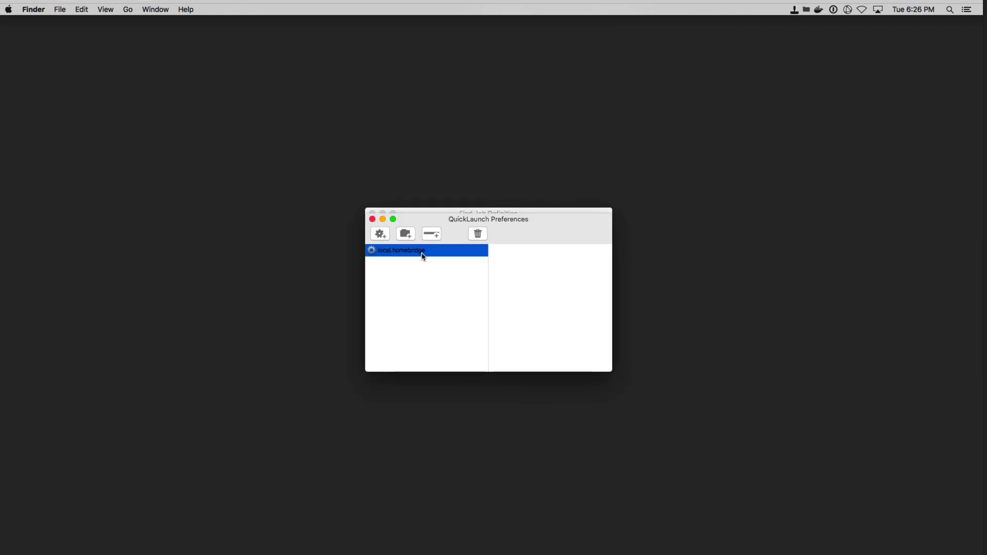
Confirm local.homebridge is in the QuickLaunch menu, then close the Preferences and Find Job Definition windows.
click(794, 10)
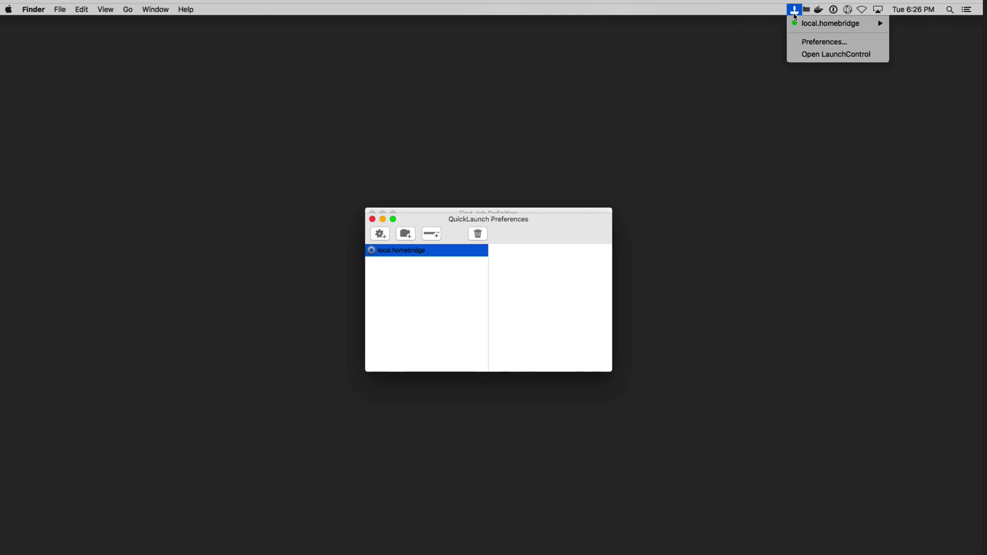
click(795, 14)
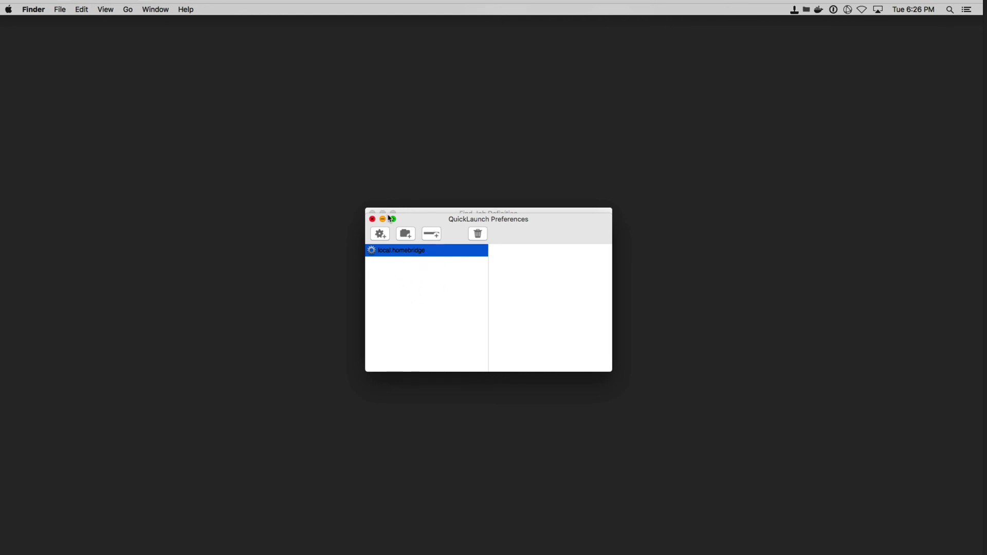
click(372, 220)
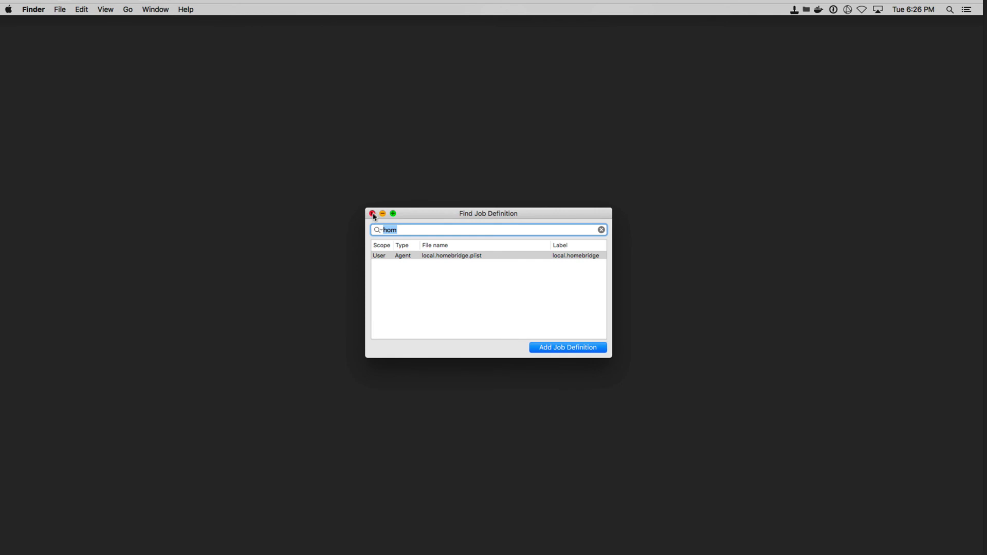
click(373, 214)
Restore the minimized local.homebridge.plist window from the Dock.
mouse_move(662, 552)
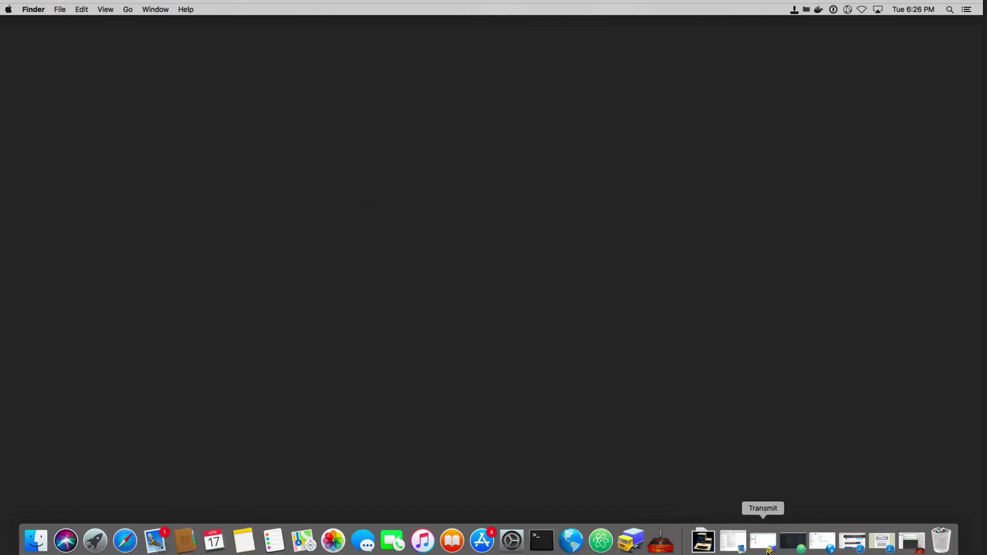
click(912, 541)
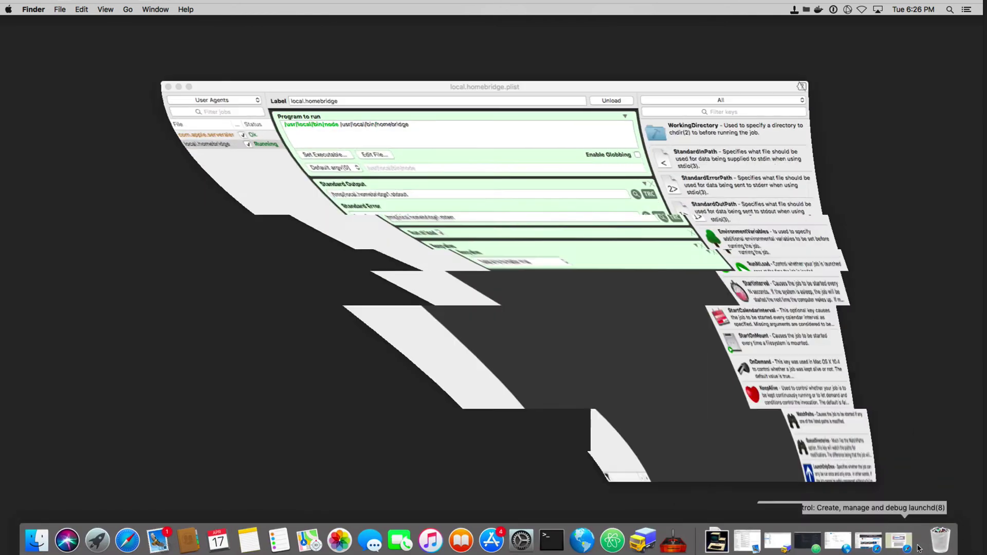